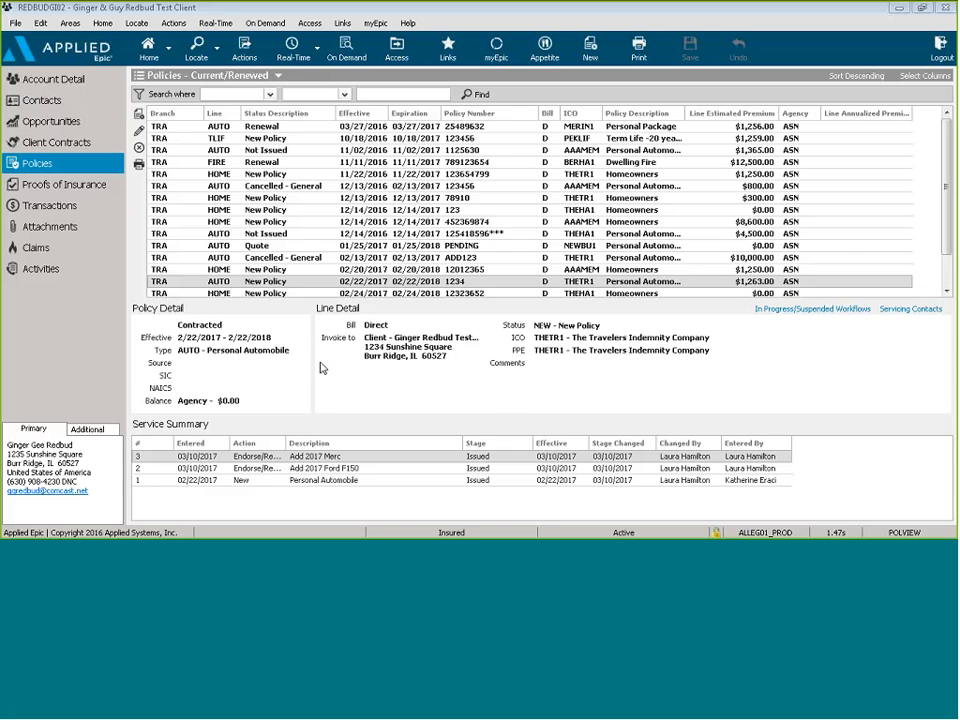
Step: Switch the client view from policies to the open Activities list
{"action": "left_click", "coordinate": [88, 274]}
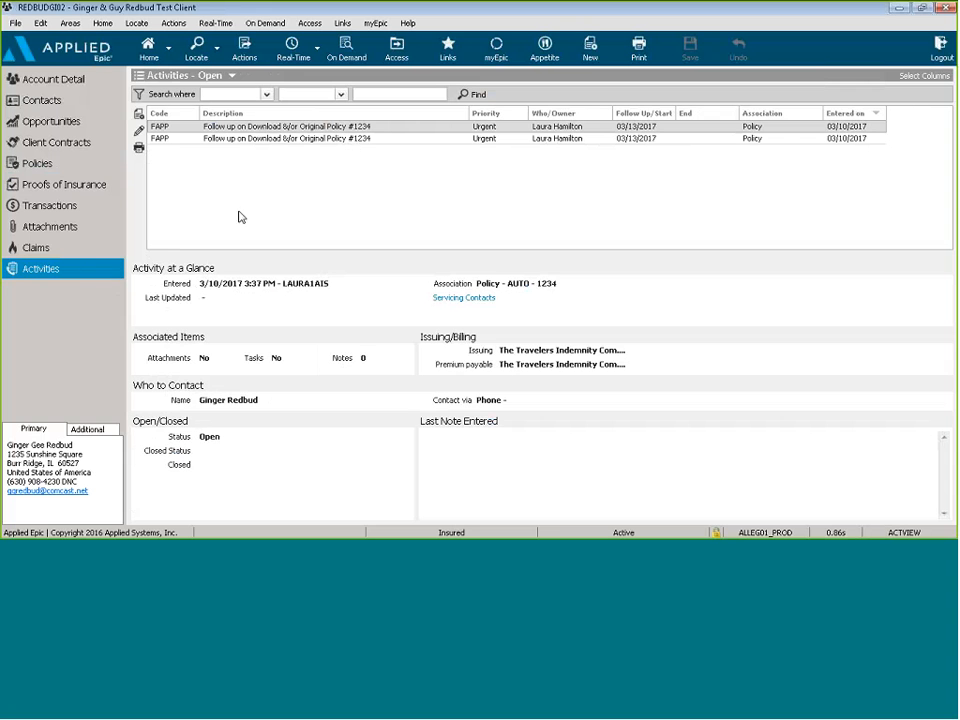
{"action": "left_click", "coordinate": [140, 116]}
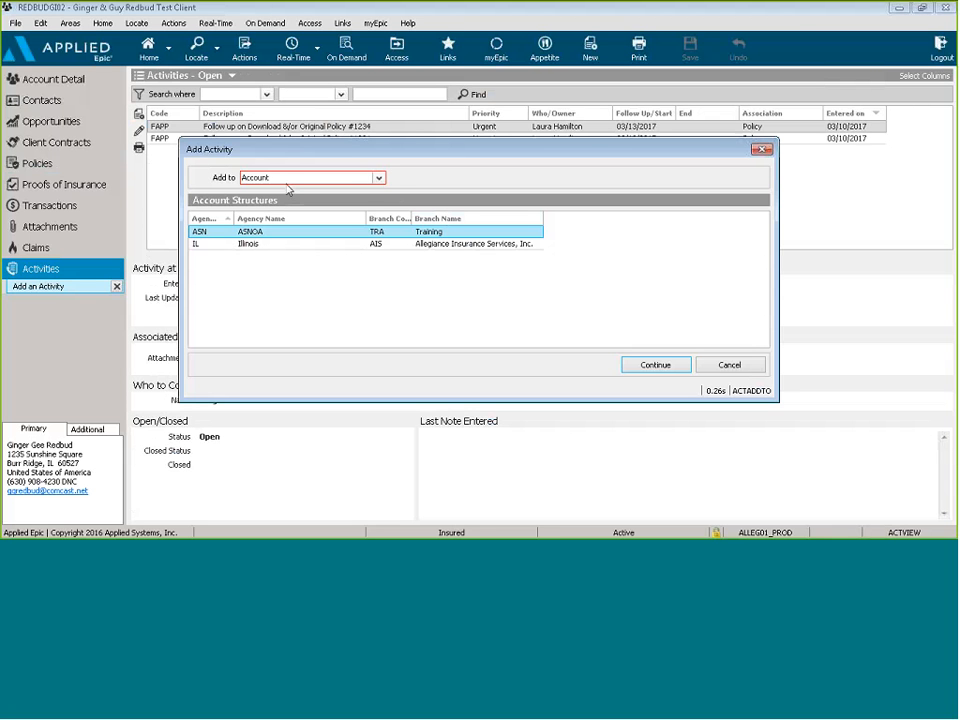
{"action": "left_click", "coordinate": [379, 179]}
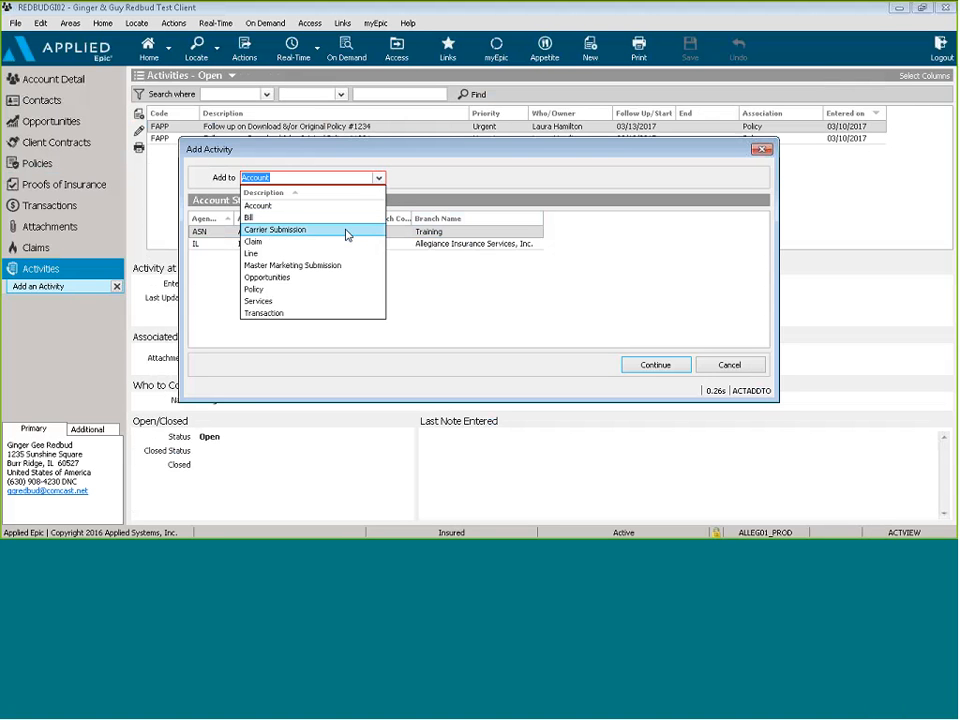
{"action": "left_click", "coordinate": [328, 290]}
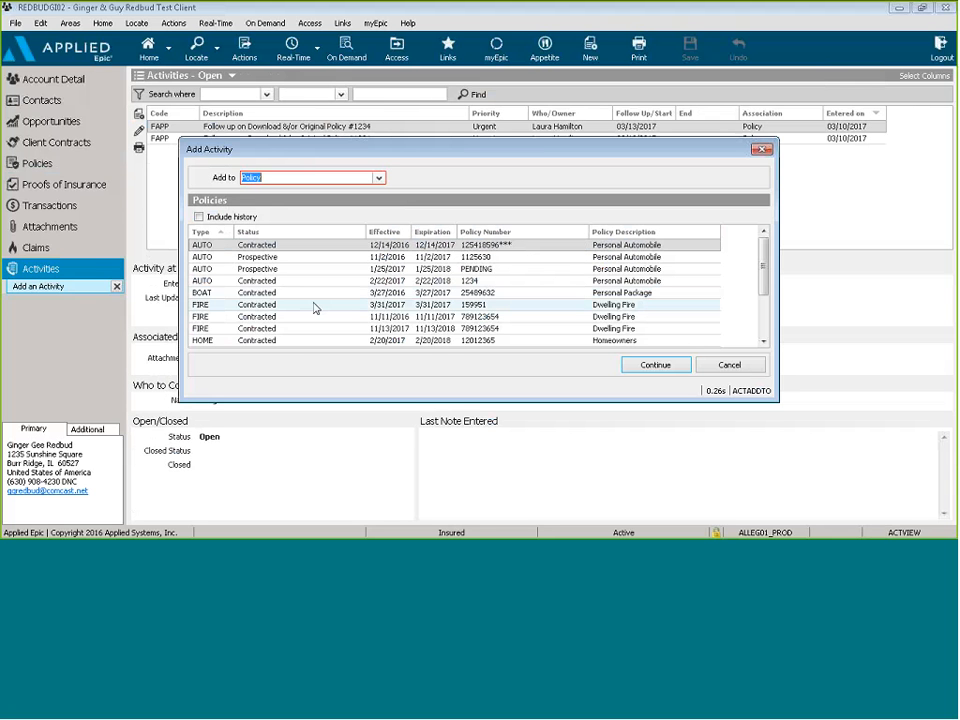
{"action": "left_click", "coordinate": [305, 340]}
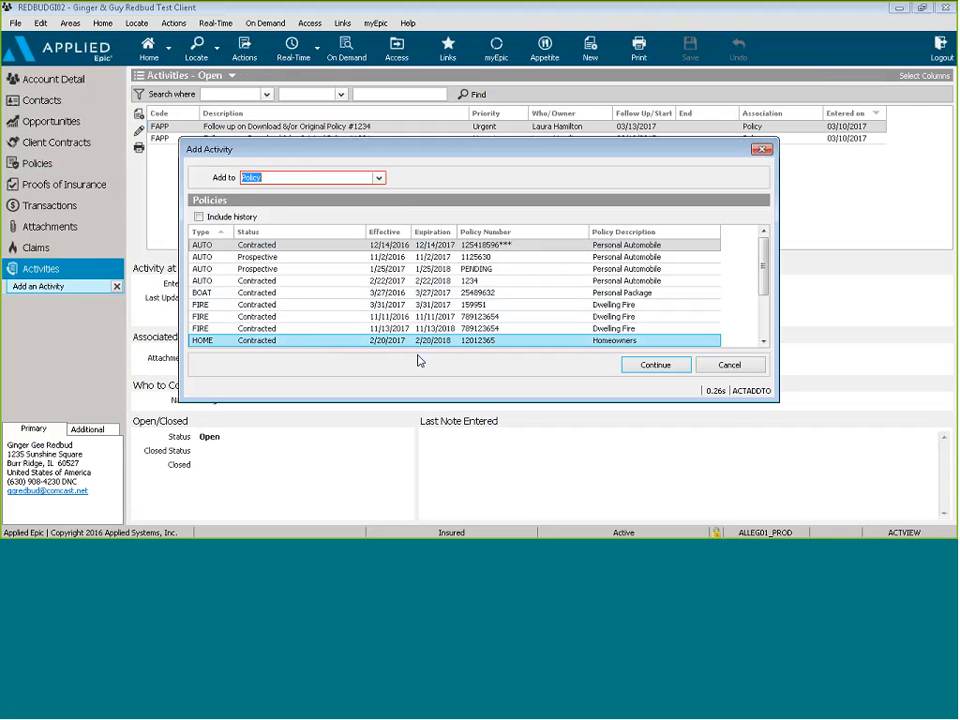
{"action": "left_click", "coordinate": [653, 365]}
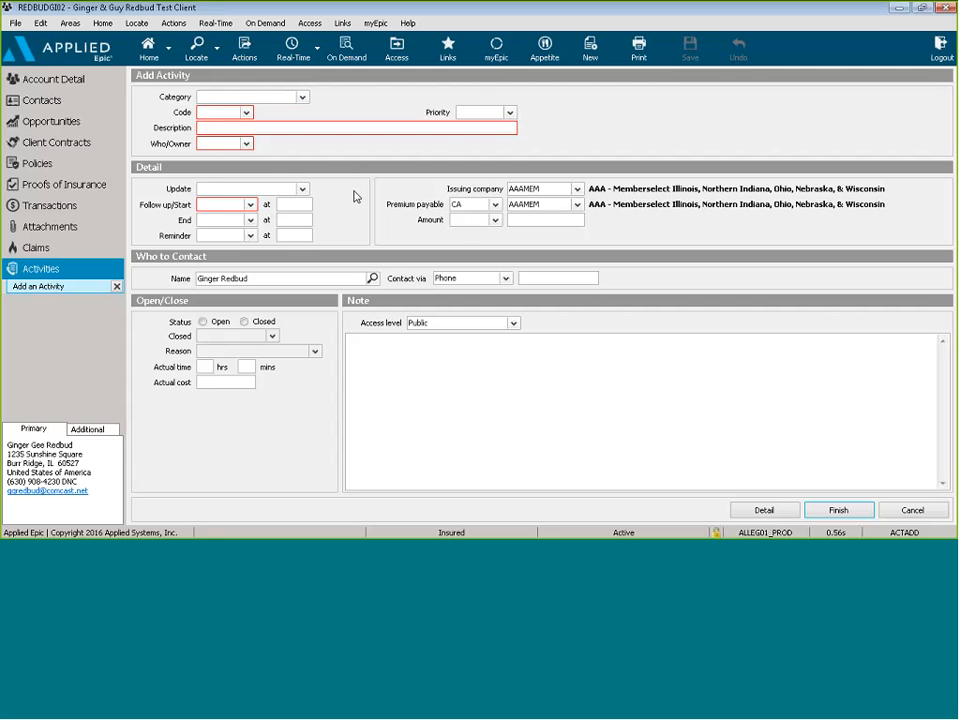
Step: Set the activity code to BILL and the description to 'Billing Home when is due date'
{"action": "left_click", "coordinate": [246, 113]}
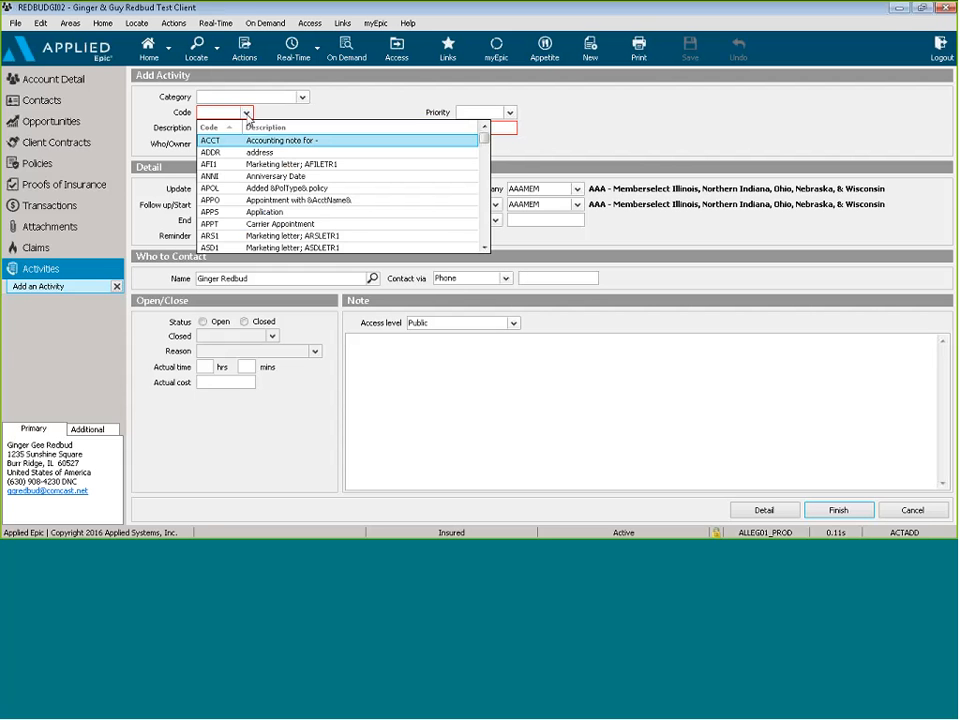
{"action": "type", "text": "BILL"}
{"action": "left_click", "coordinate": [268, 147]}
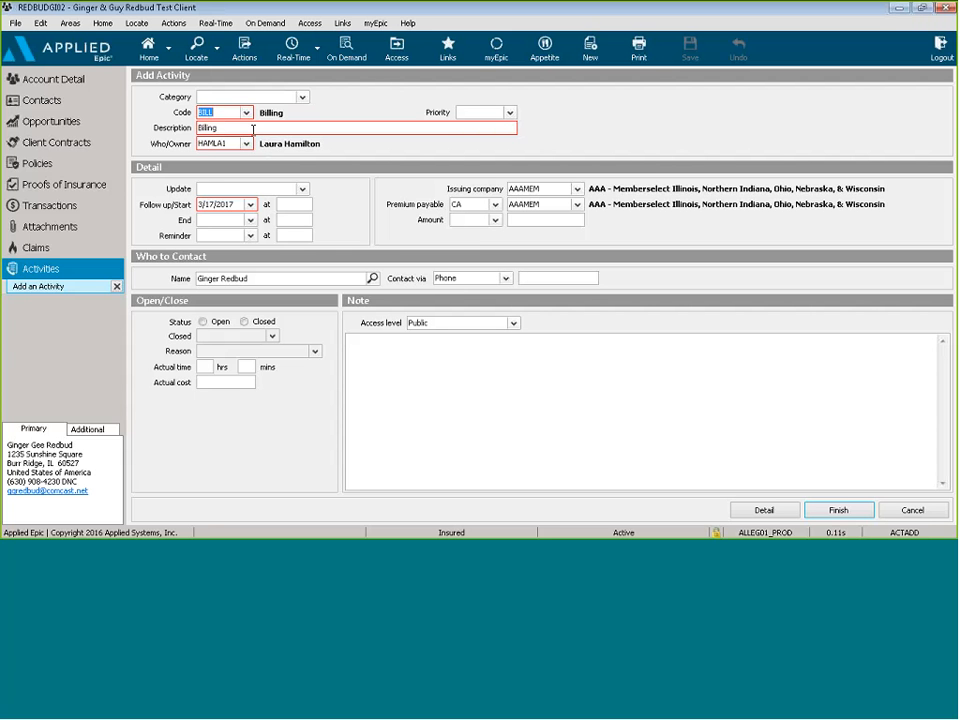
{"action": "left_click", "coordinate": [253, 129]}
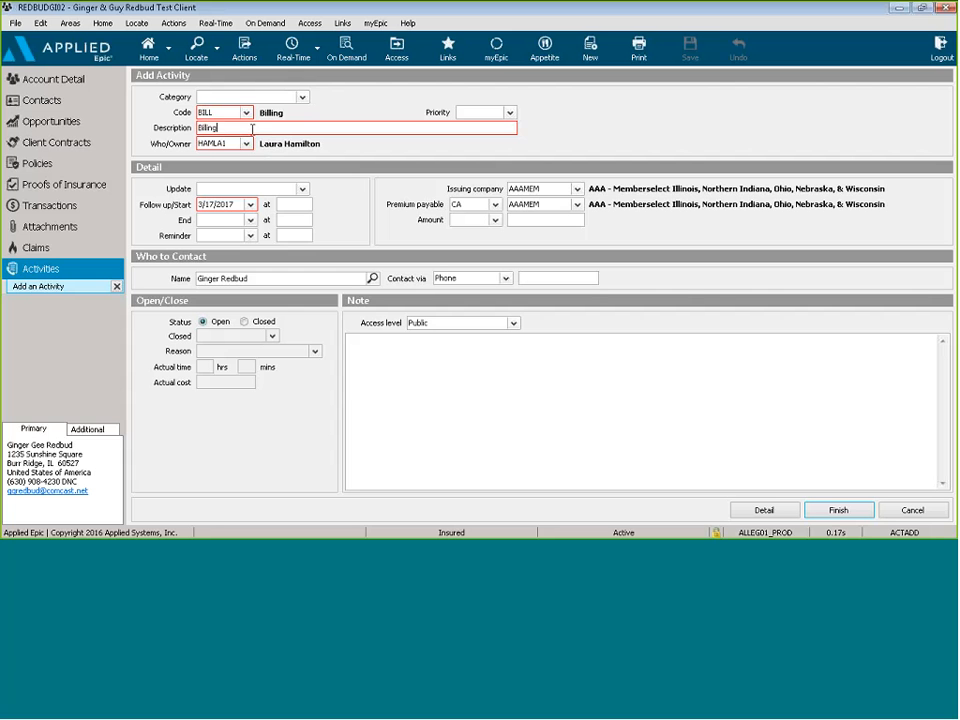
{"action": "type", "text": "Home"}
{"action": "type", "text": "when is due date"}
Step: Set follow-up to 3/13/2017 and note that the client asked when the bill is due
{"action": "left_click", "coordinate": [250, 205]}
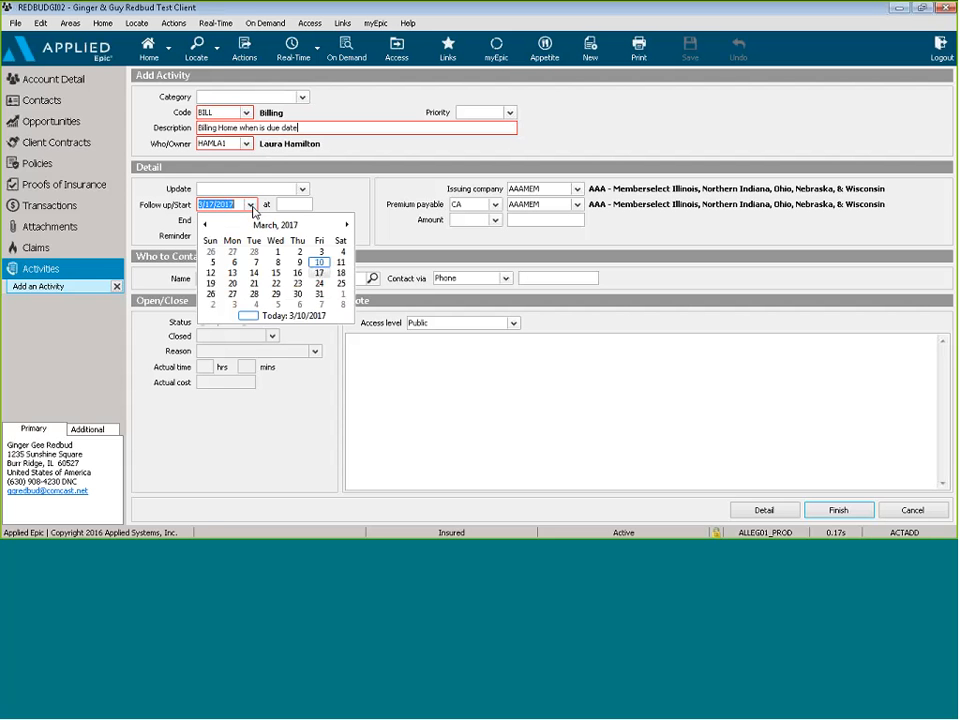
{"action": "left_click", "coordinate": [234, 277]}
{"action": "left_click", "coordinate": [359, 344]}
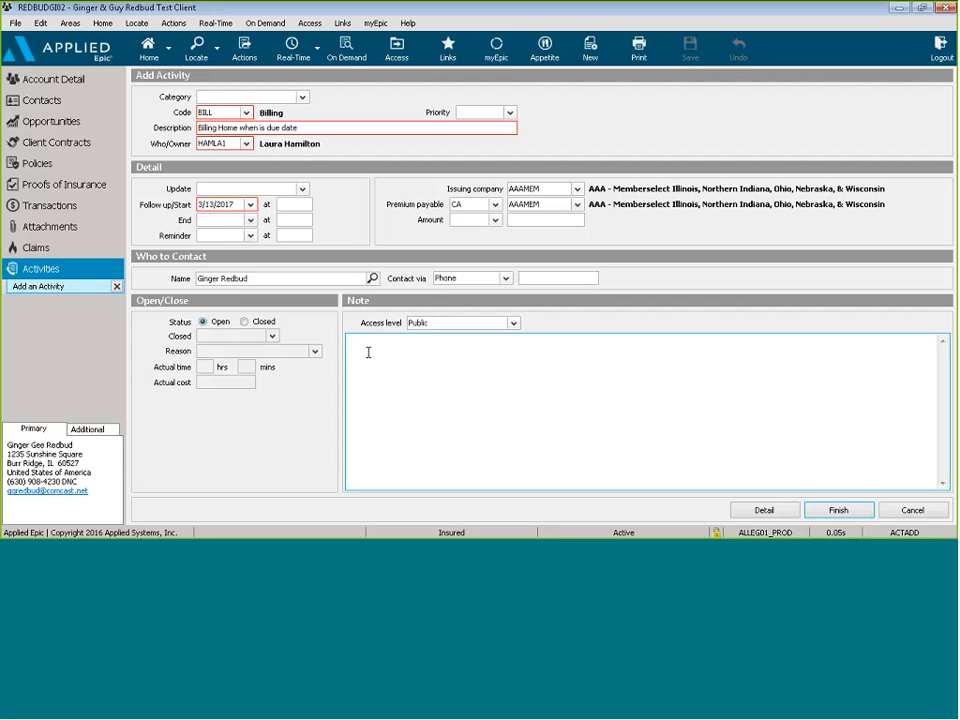
{"action": "type", "text": "Mrs. called and wants to know when the bill is due."}
{"action": "key", "text": "Return"}
{"action": "key", "text": "Return"}
{"action": "type", "text": "Send email with info."}
Step: Save the BILL activity, then reopen it from the Activities list for editing
{"action": "left_click", "coordinate": [840, 511]}
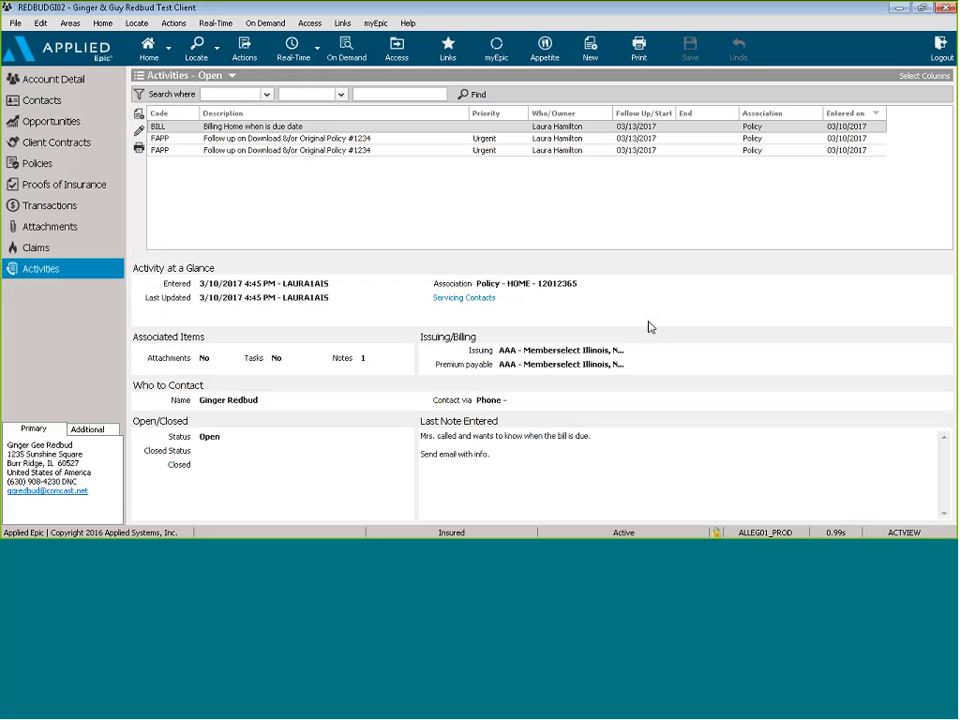
{"action": "left_click", "coordinate": [264, 128]}
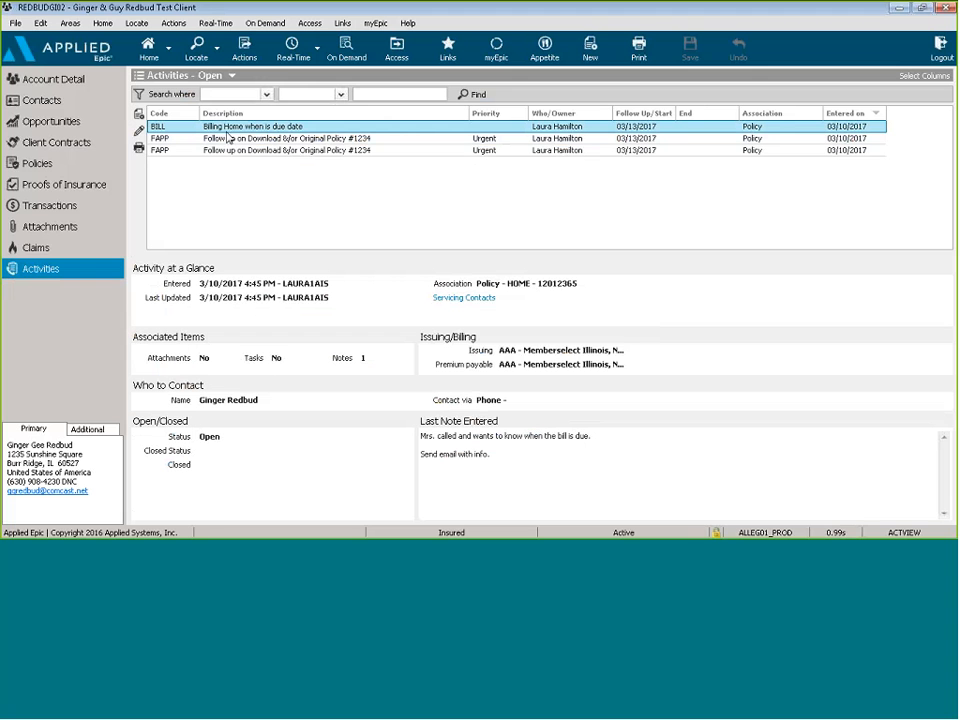
{"action": "left_click", "coordinate": [139, 131]}
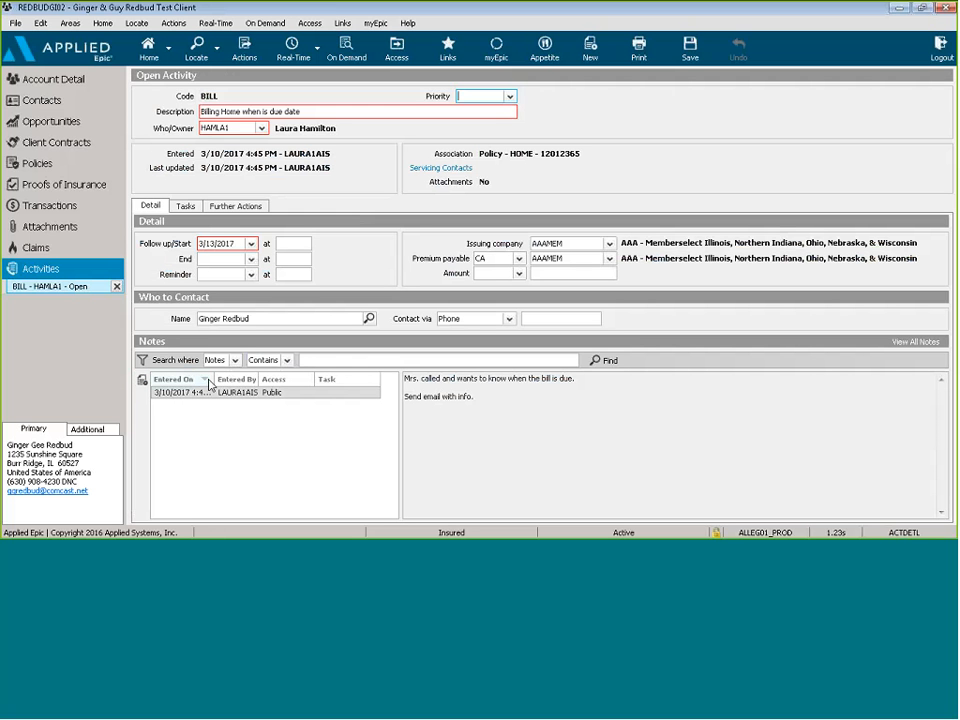
Step: Add a second note 'Bill is due on the 1st. Sent email' to the BILL activity
{"action": "left_click_drag", "start_coordinate": [213, 379], "coordinate": [224, 378]}
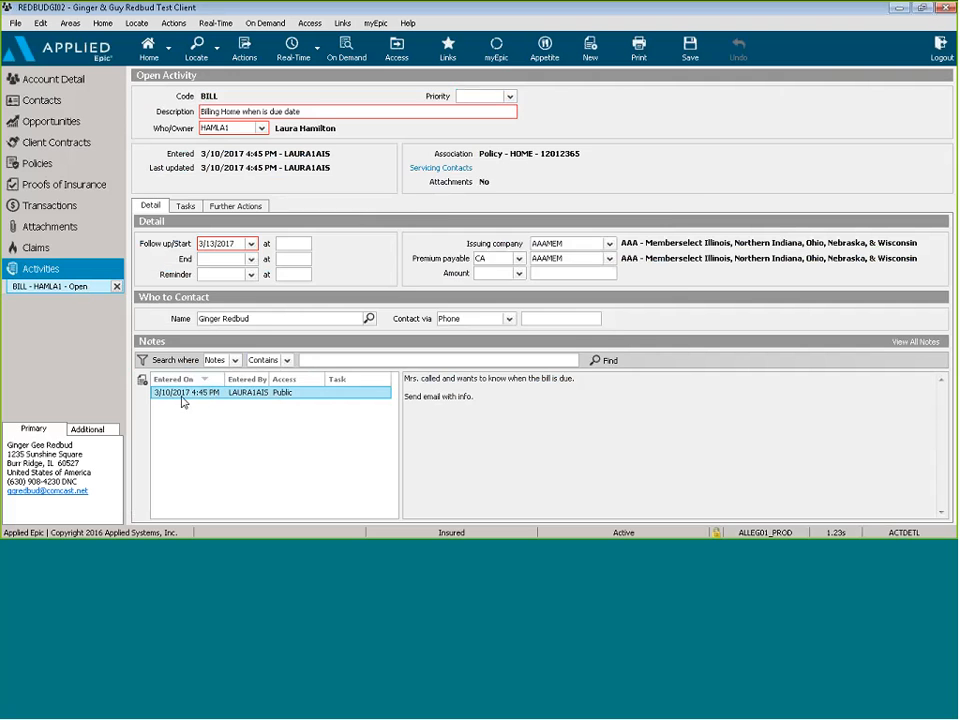
{"action": "double_click", "coordinate": [180, 395]}
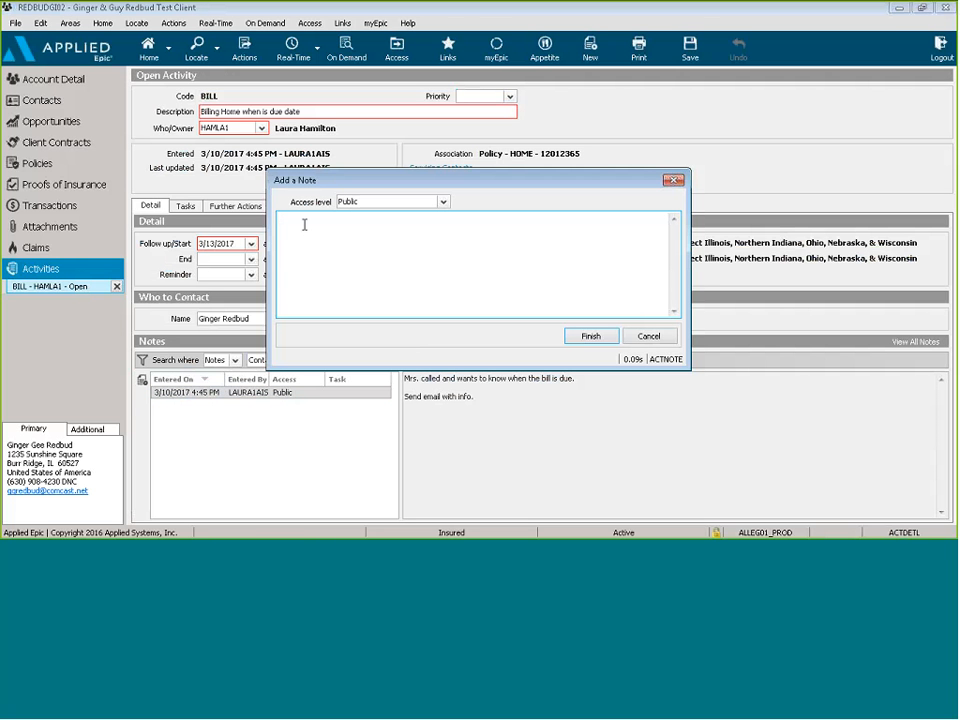
{"action": "type", "text": "Bill is due on the 1st."}
{"action": "key", "text": "Return"}
{"action": "type", "text": "Sent email"}
{"action": "left_click", "coordinate": [589, 338]}
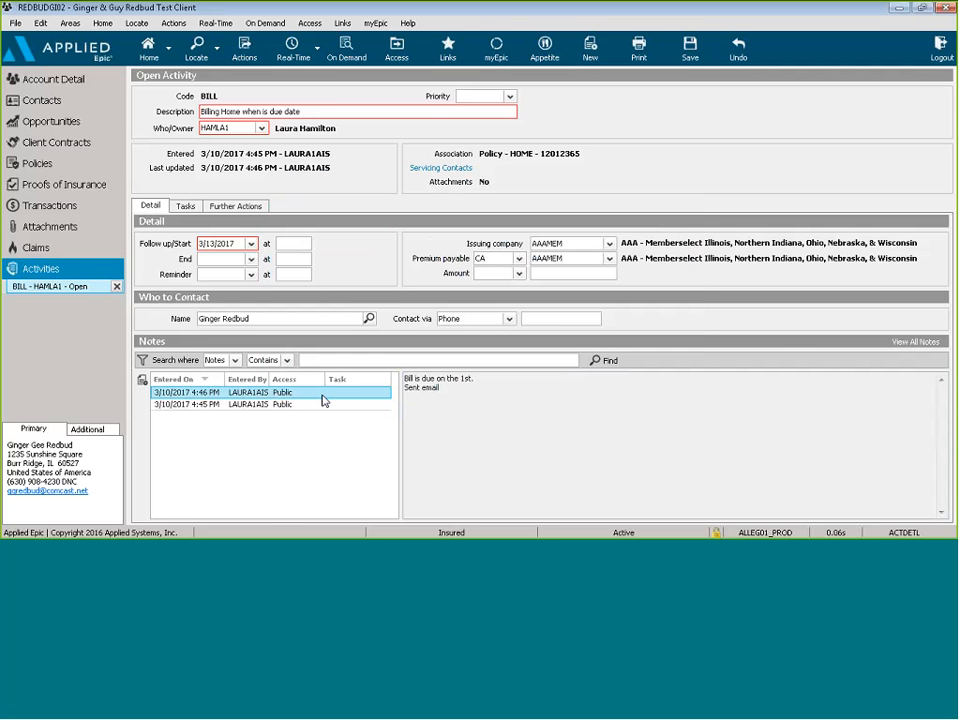
Step: Close the BILL activity with status Successful
{"action": "left_click", "coordinate": [248, 60]}
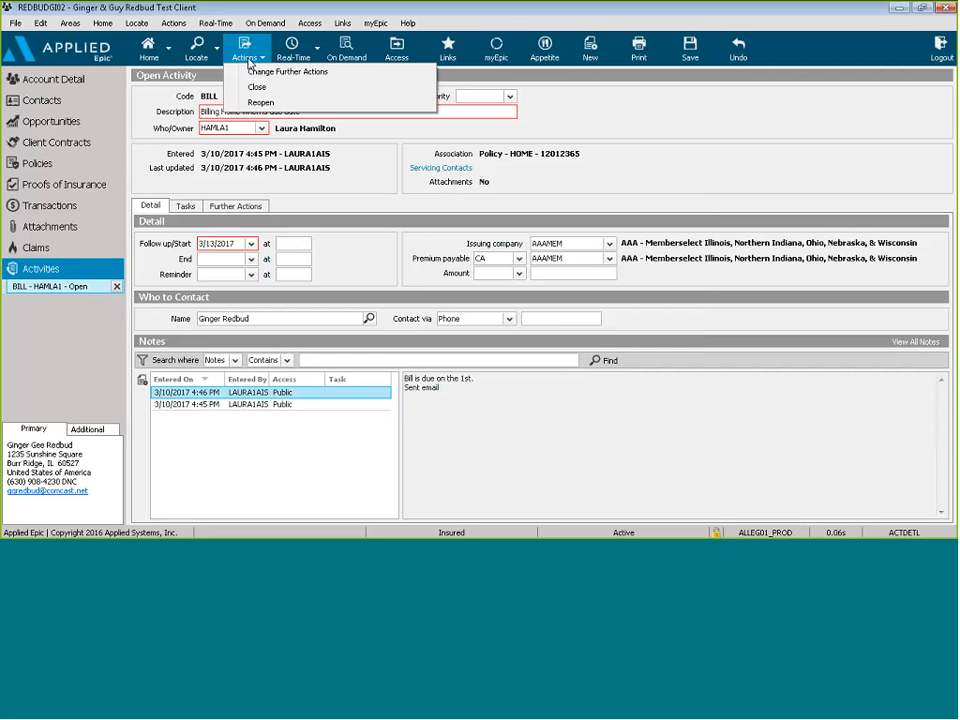
{"action": "left_click", "coordinate": [263, 89]}
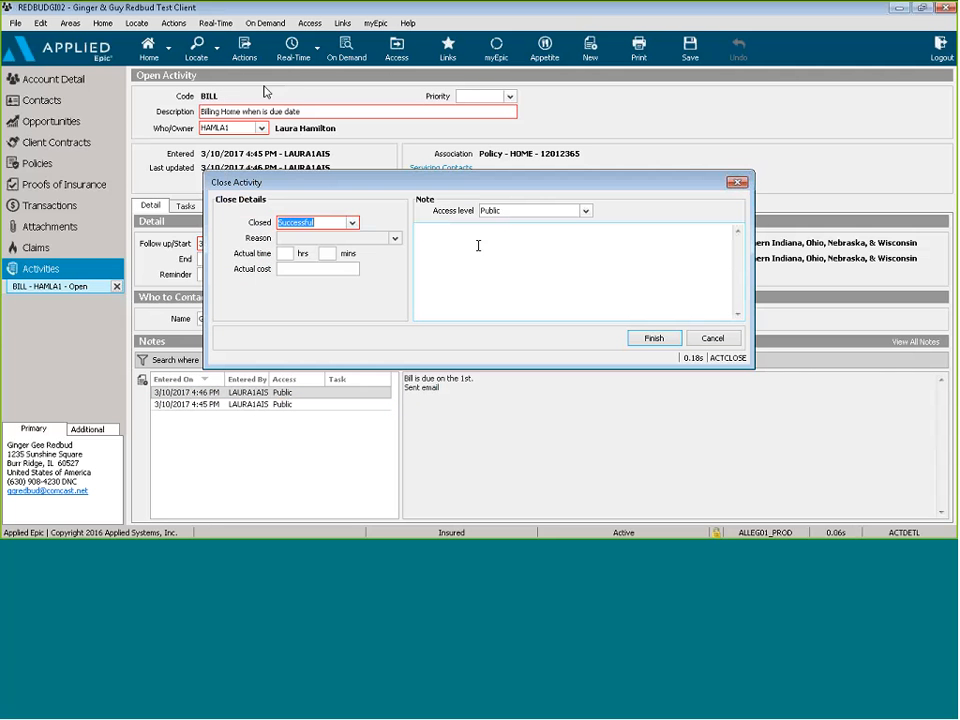
{"action": "left_click", "coordinate": [664, 343]}
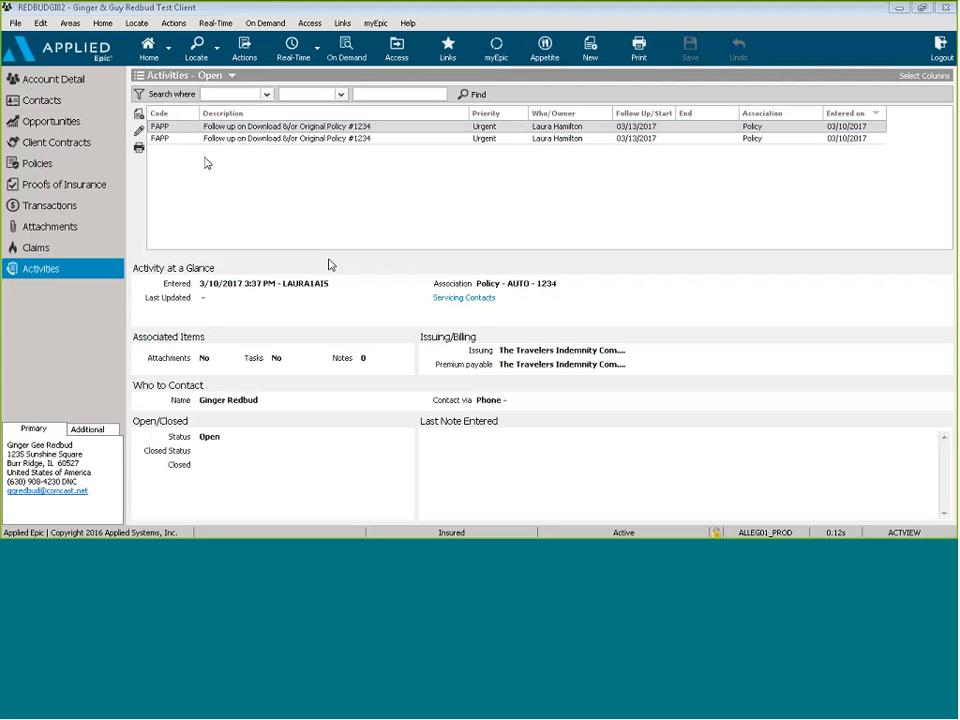
Step: Start another new activity attached to the AUTO policy 1234
{"action": "key", "text": "ctrl+n"}
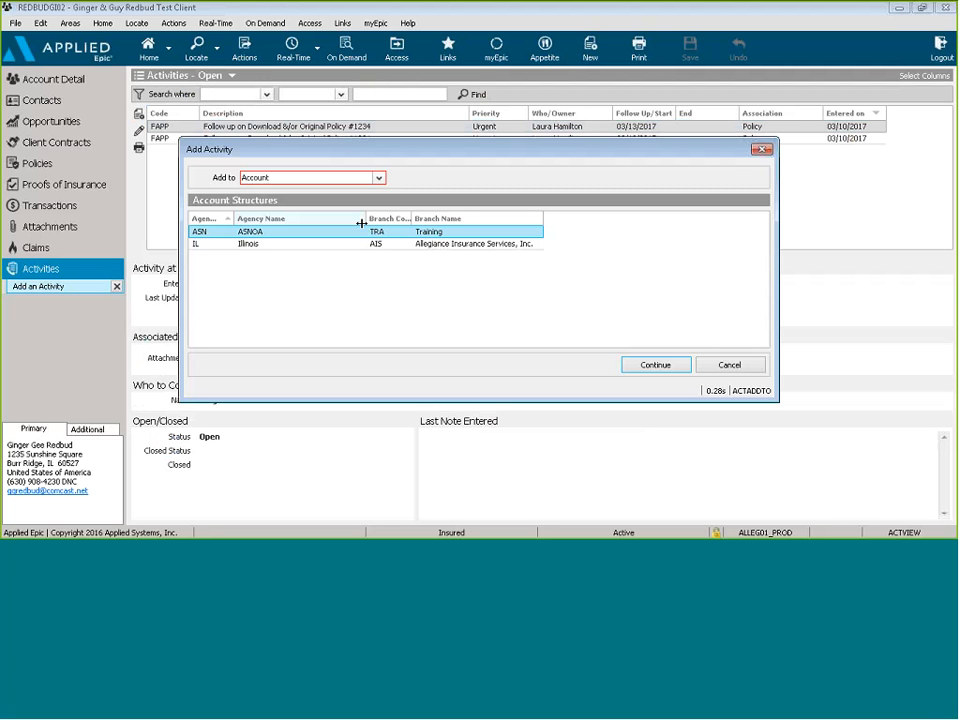
{"action": "left_click", "coordinate": [305, 177]}
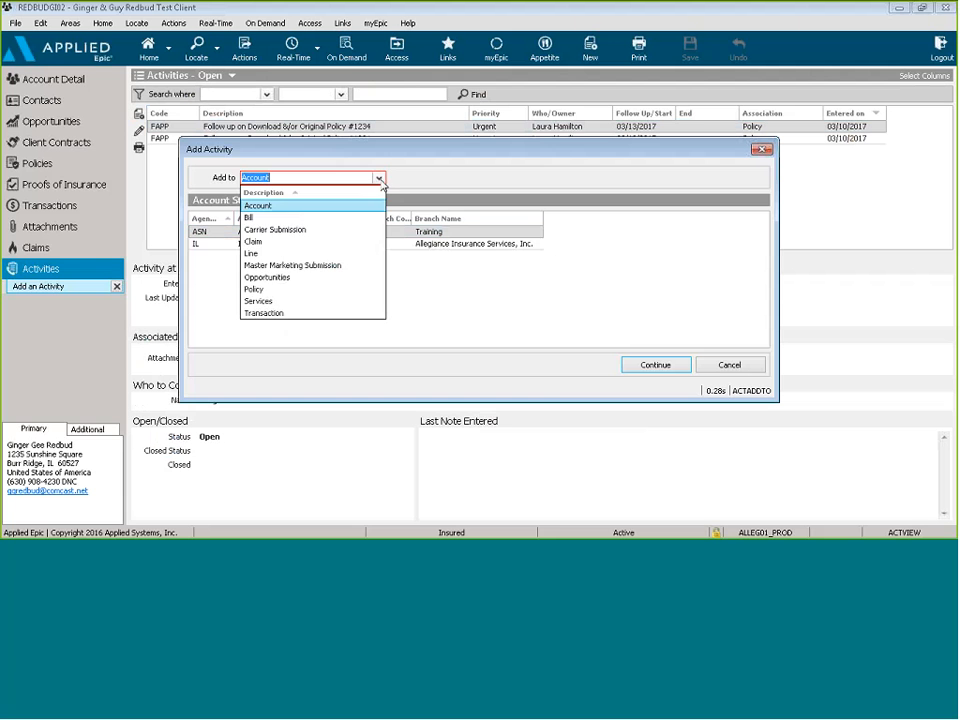
{"action": "left_click", "coordinate": [276, 290]}
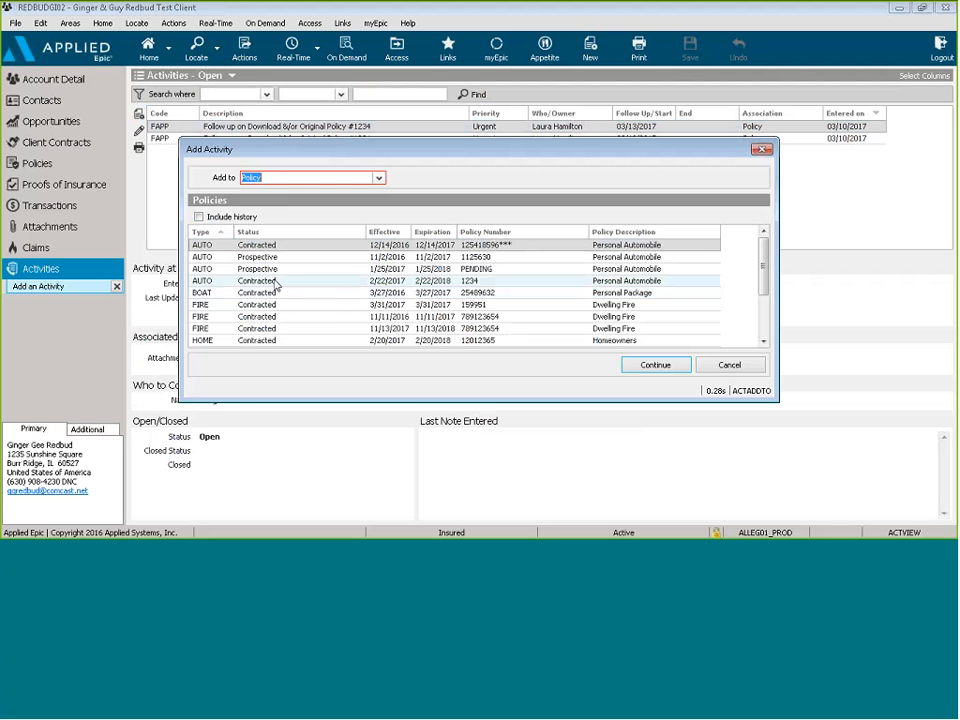
{"action": "left_click", "coordinate": [276, 285]}
{"action": "left_click", "coordinate": [657, 369]}
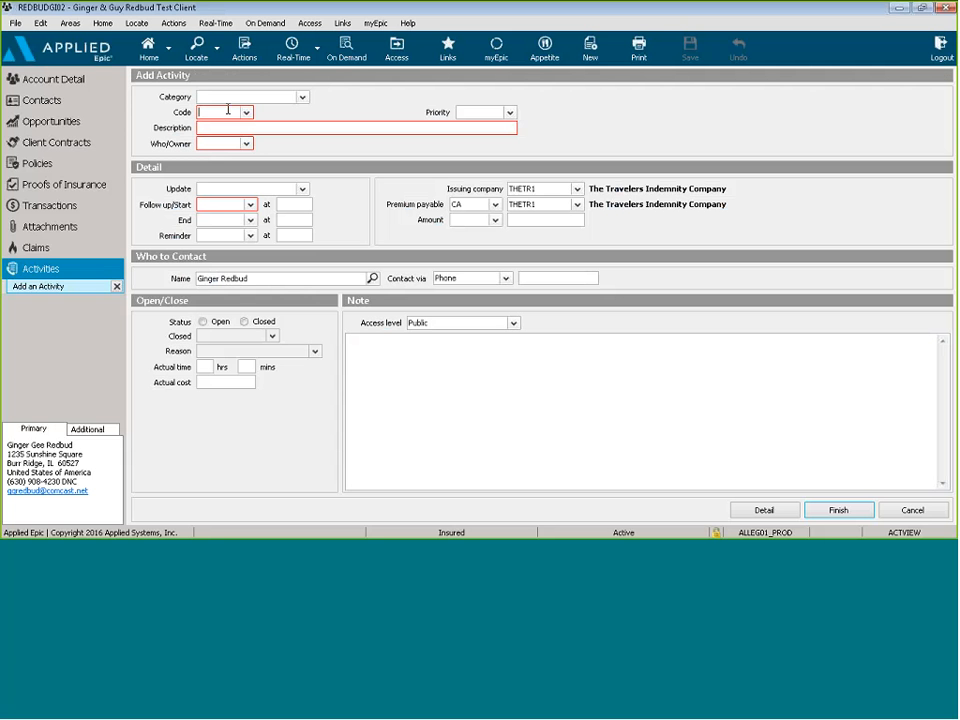
Step: Save a closed BILL 'Billing-auto paid' activity noting a $150 payment, then switch to Word
{"action": "type", "text": "BILL"}
{"action": "key", "text": "Tab"}
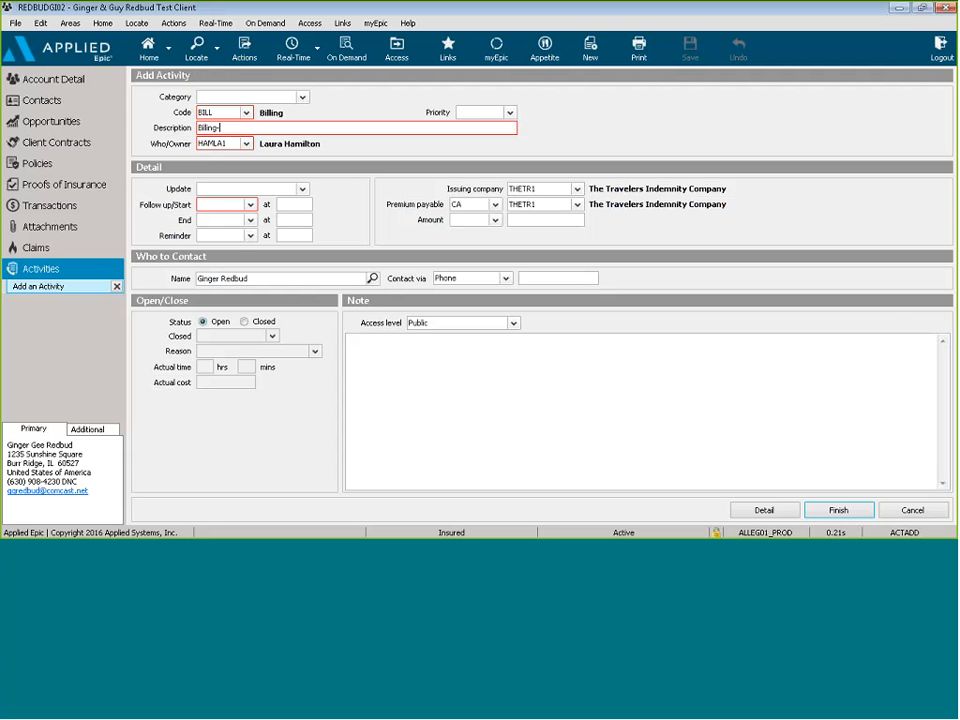
{"action": "type", "text": "auto piaid"}
{"action": "left_click", "coordinate": [245, 321]}
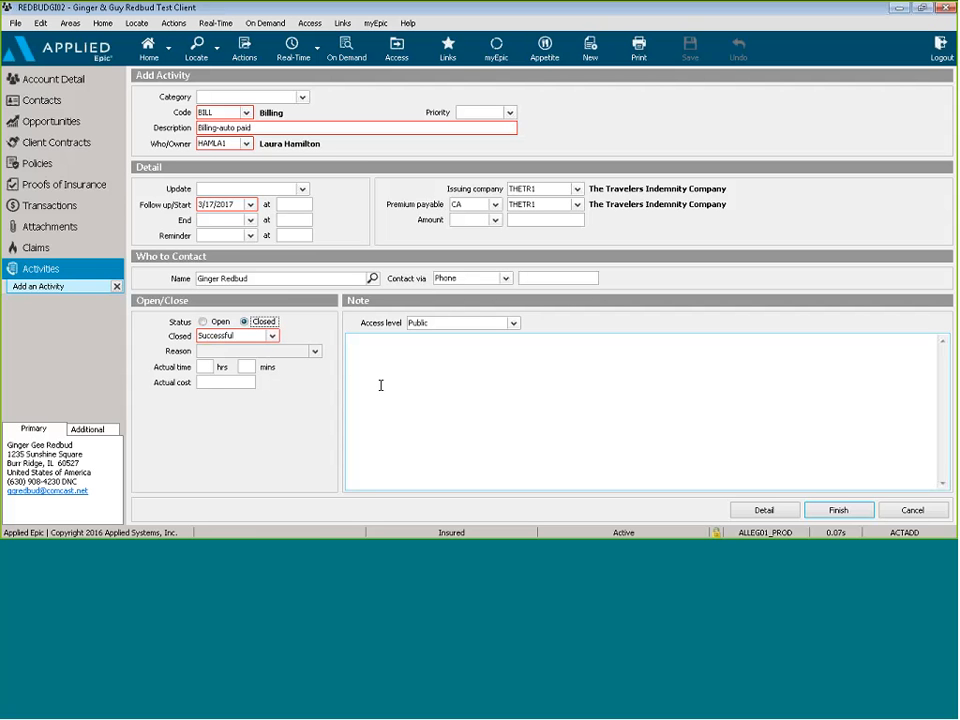
{"action": "left_click", "coordinate": [373, 356]}
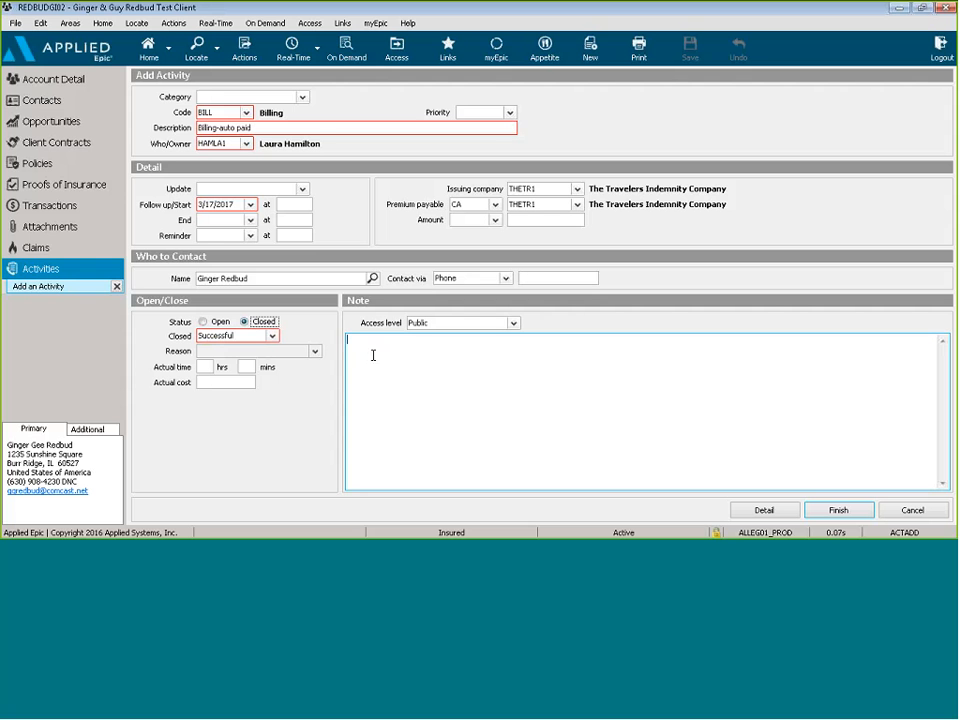
{"action": "type", "text": "Mrs. said she paid $150 on auto bill."}
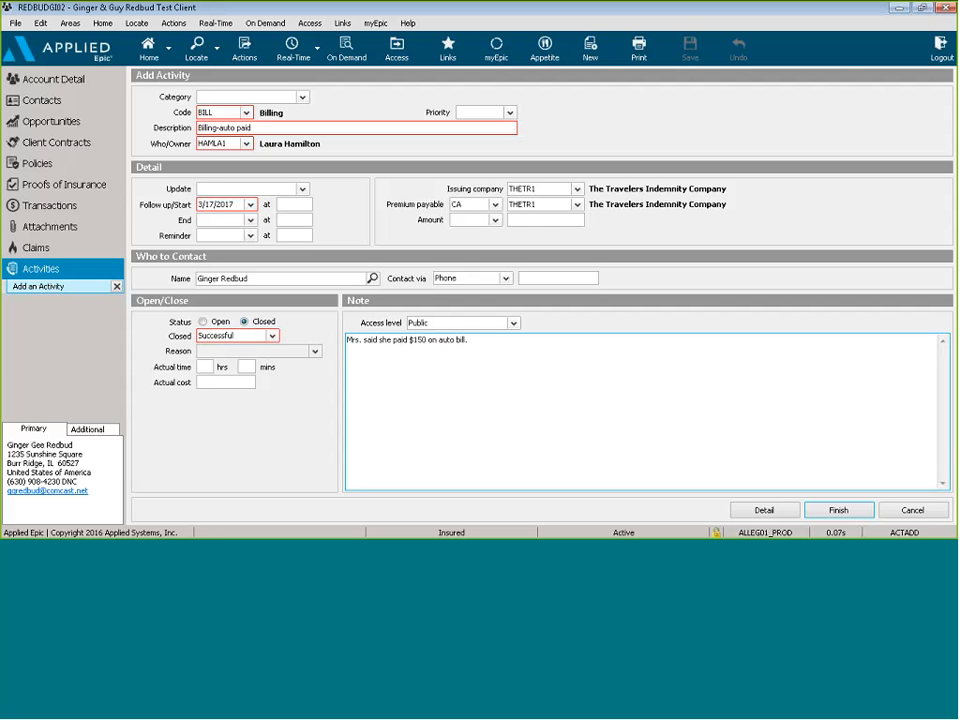
{"action": "left_click", "coordinate": [825, 510]}
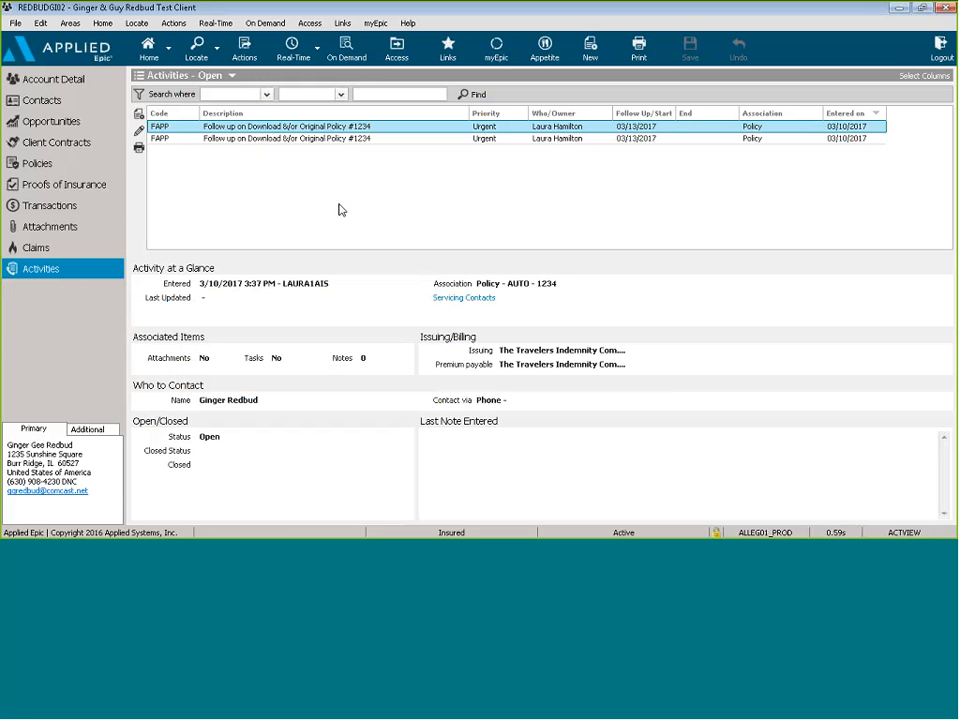
{"action": "key", "text": "alt+Tab"}
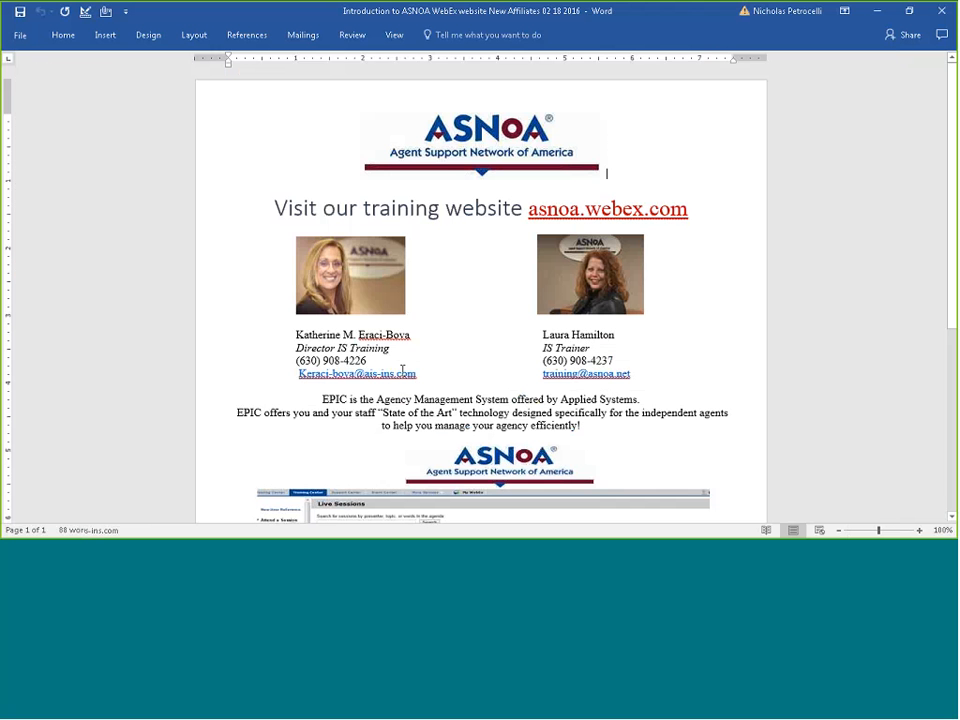